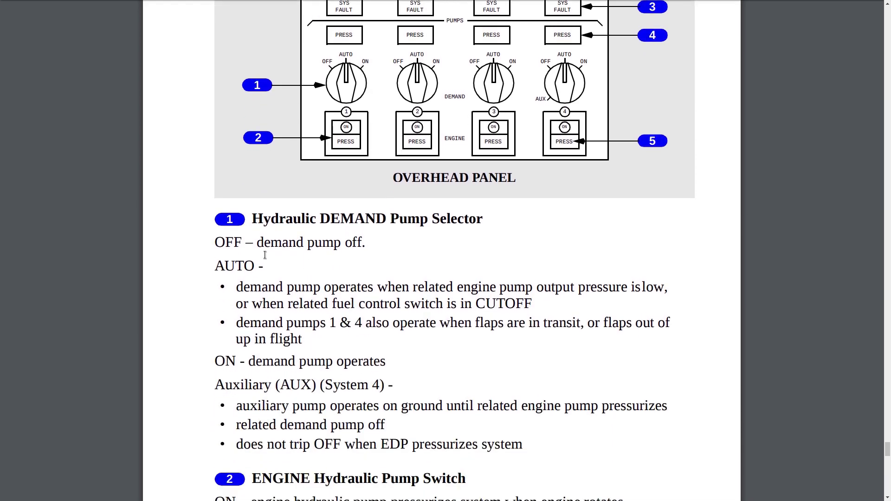
scroll(274, 287, down, 1)
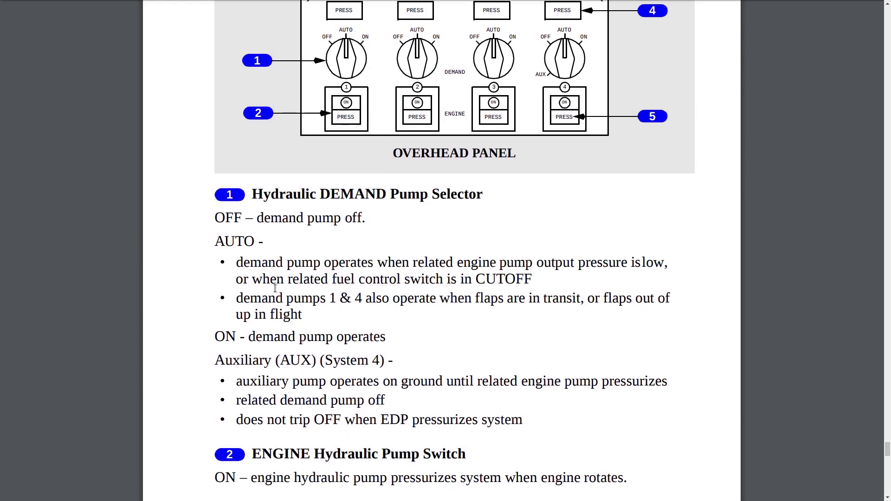
scroll(274, 282, down, 1)
scroll(258, 312, up, 1)
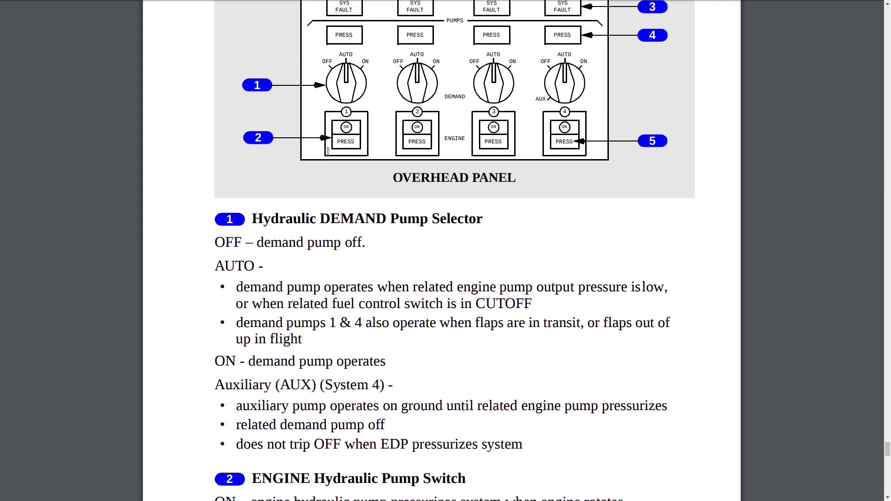
scroll(324, 190, down, 1)
scroll(517, 193, up, 2)
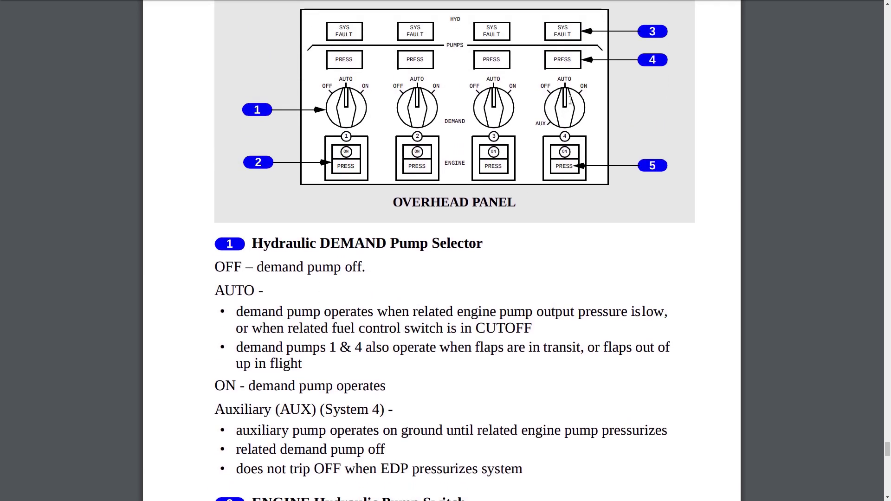
scroll(299, 389, down, 1)
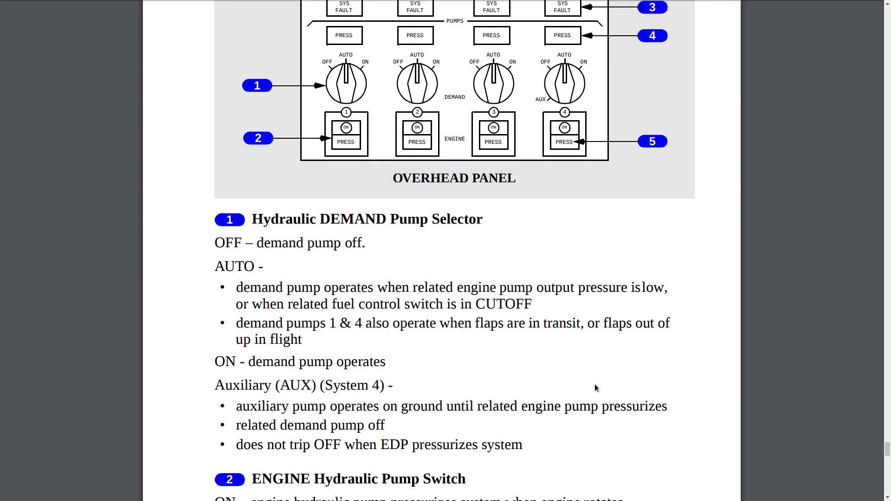
scroll(593, 388, up, 2)
scroll(526, 350, down, 1)
scroll(525, 350, down, 3)
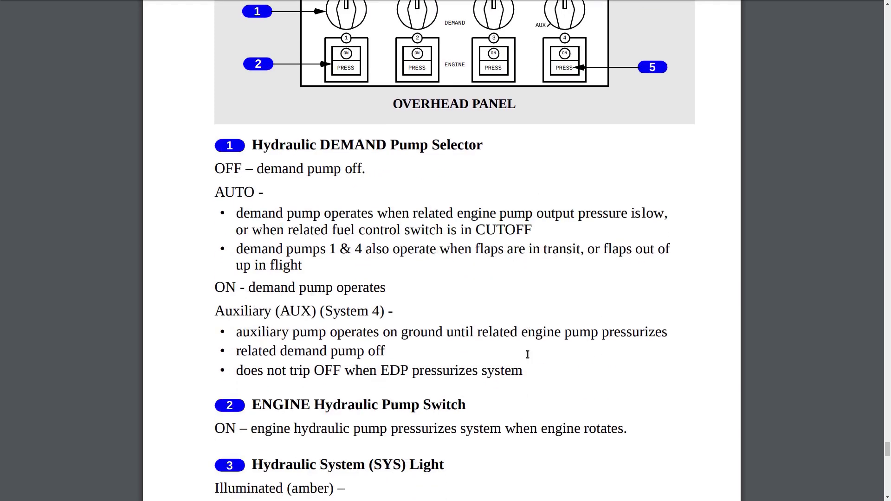
scroll(510, 359, down, 3)
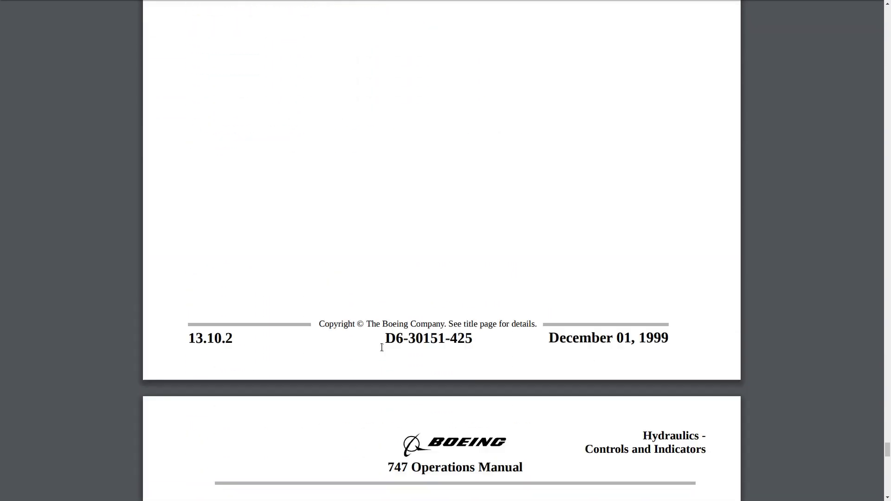
scroll(381, 346, down, 3)
scroll(381, 346, down, 8)
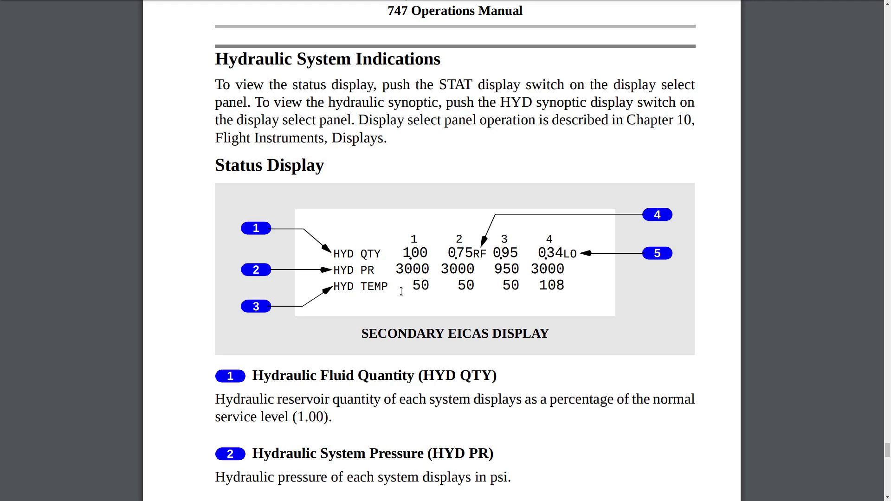
Switch to the X-Plane 747 cockpit showing the overhead HYD pump panel
key(alt+Tab)
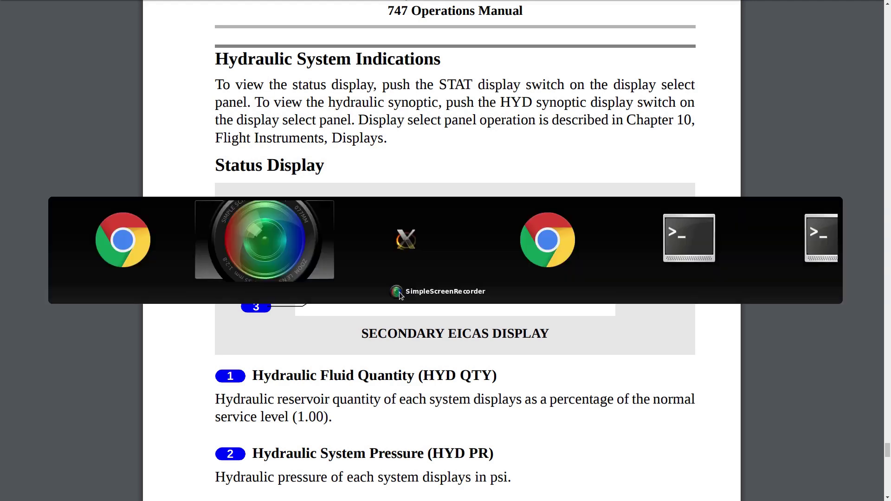
key(alt+Tab)
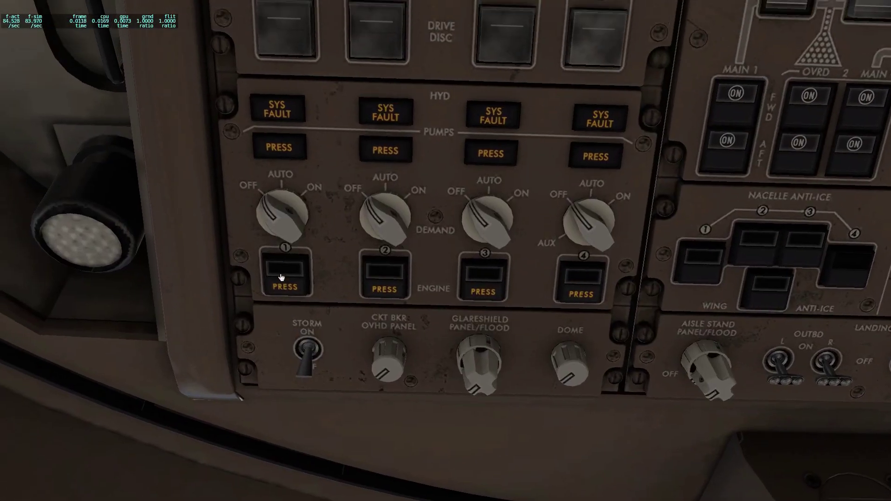
Back in the 747 manual, highlight the AUTO, EDP and DEM labels on the synoptic diagram
key(alt+Tab)
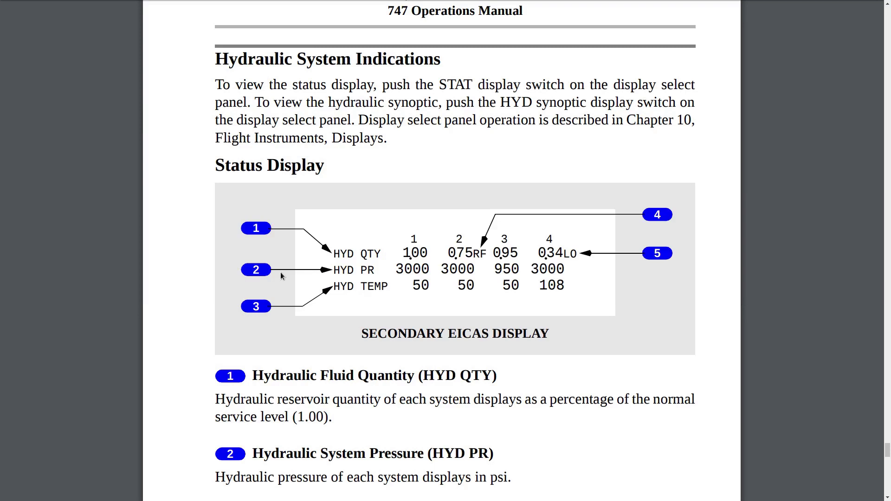
scroll(323, 314, down, 4)
scroll(423, 292, down, 2)
scroll(429, 281, down, 7)
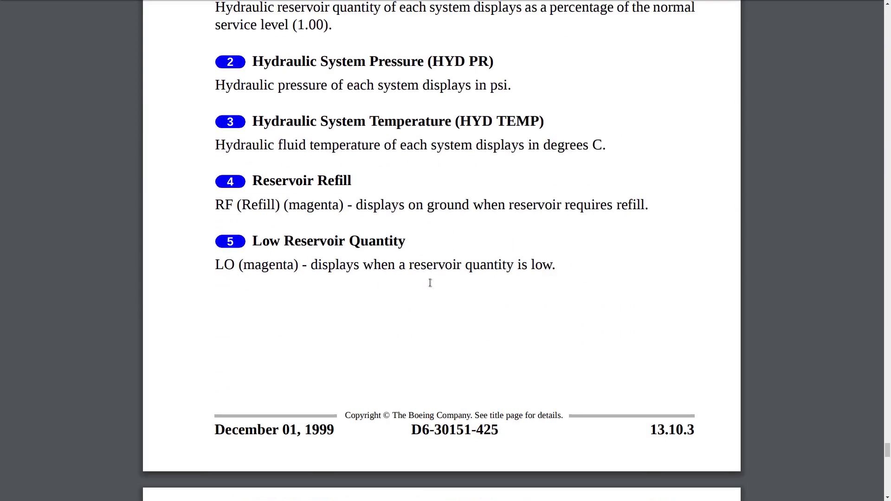
scroll(432, 288, down, 6)
scroll(429, 290, down, 6)
scroll(428, 290, down, 3)
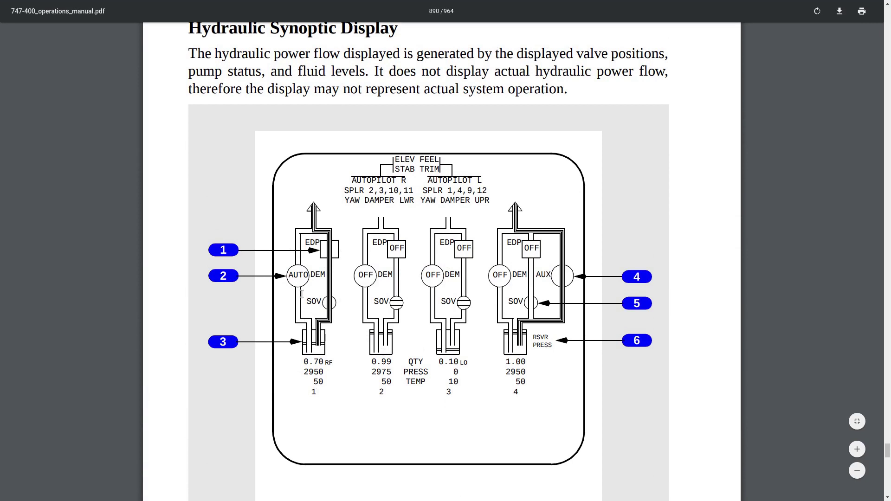
drag(289, 275, 309, 275)
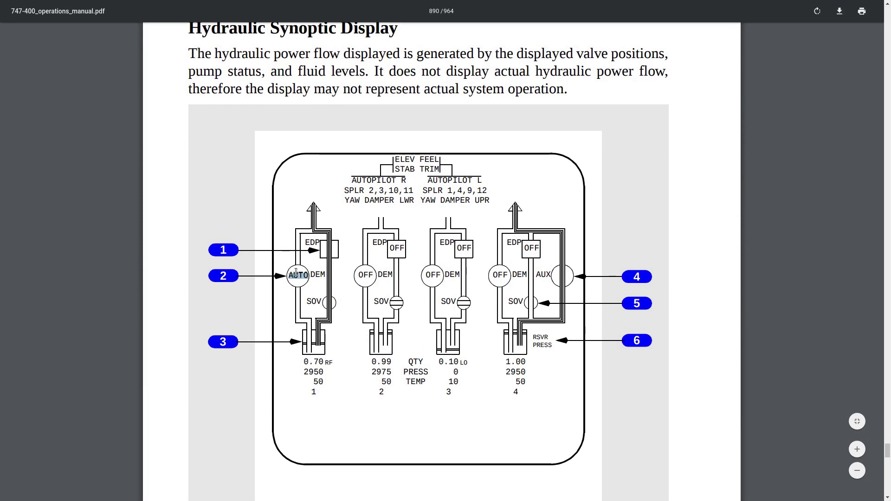
drag(305, 243, 319, 242)
drag(309, 275, 324, 275)
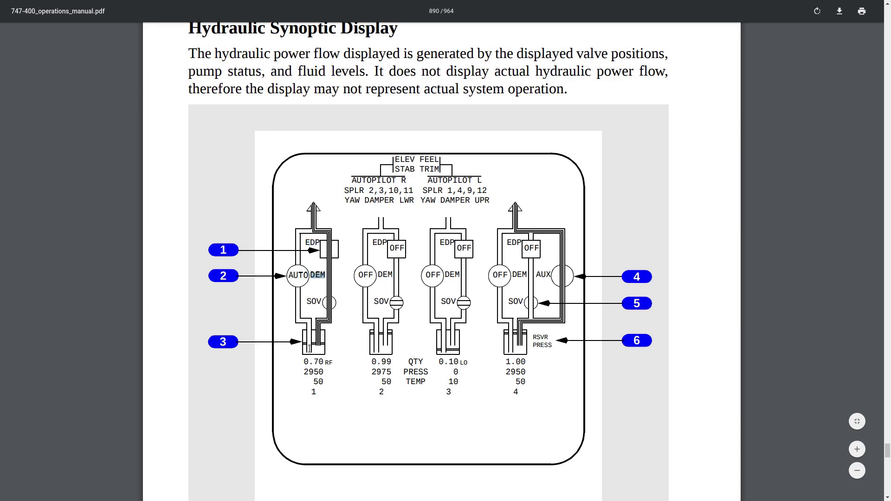
click(306, 362)
scroll(325, 384, down, 1)
scroll(325, 380, down, 2)
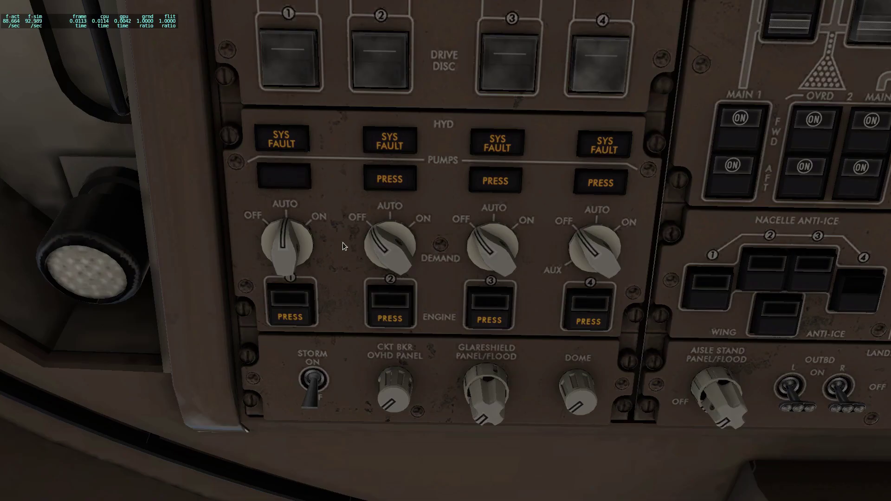
Switch engine hydraulic pump 1 ON and move demand pump 4 off AUX
click(289, 319)
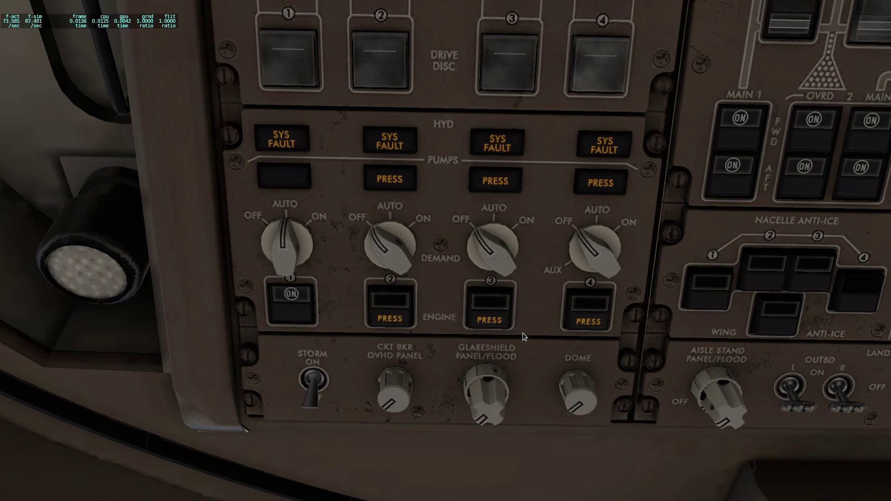
click(578, 259)
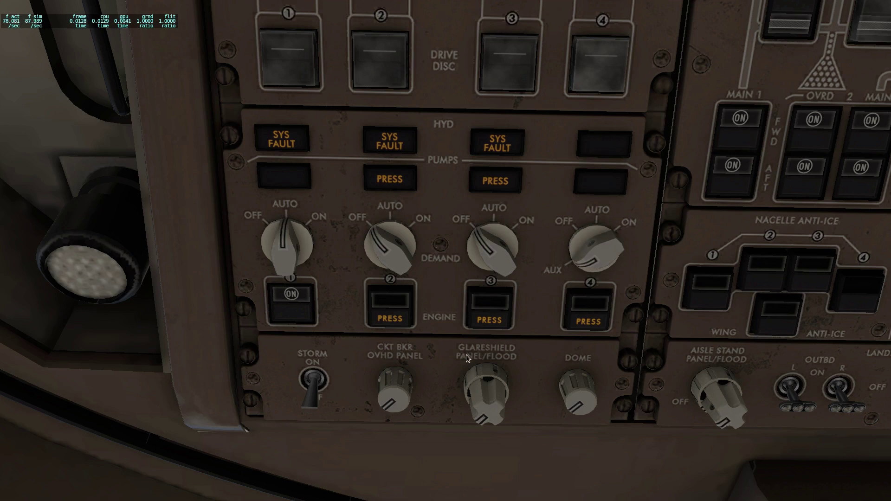
Look down, up at the overhead HYD panel, then down to the main panel and throttles
key(Down)
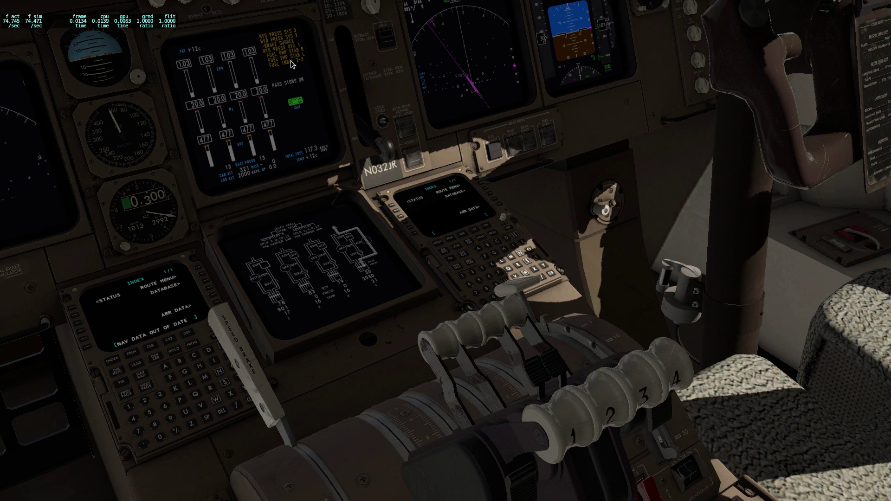
key(KP_8)
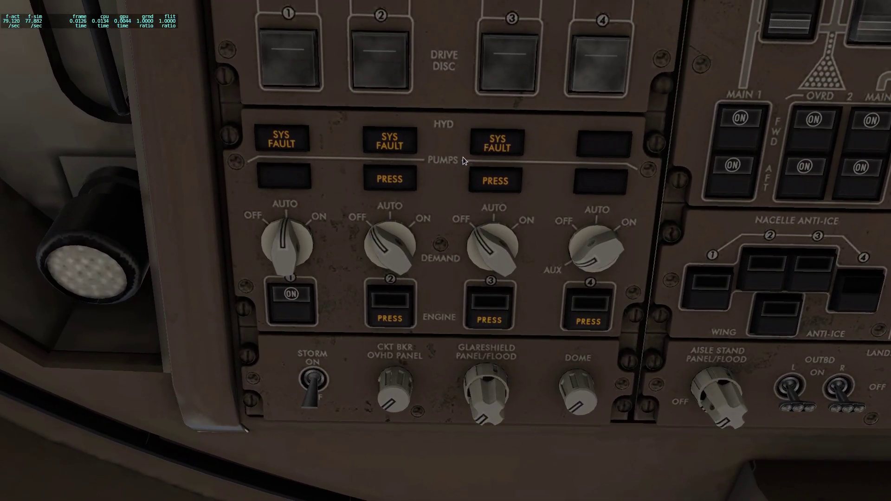
key(KP_2)
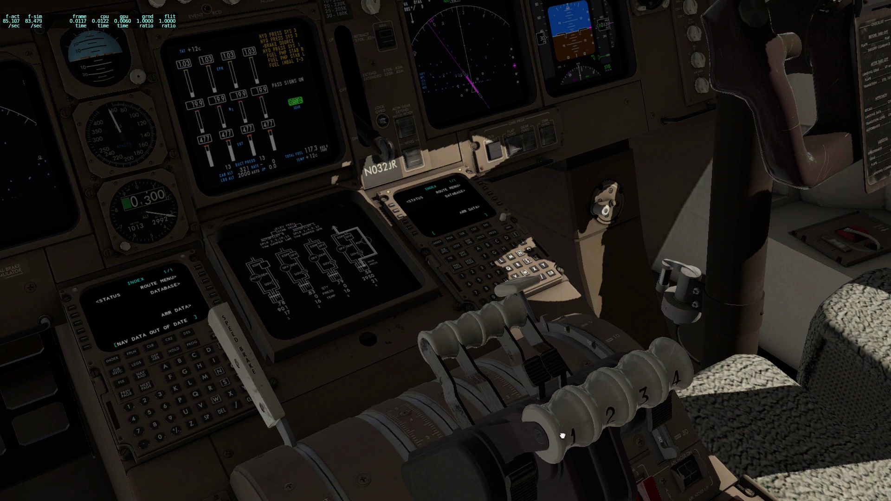
Advance throttles 1 and 2, then push lever 1 further and lever 2 alone, watching N1 and EGT
drag(562, 436, 449, 307)
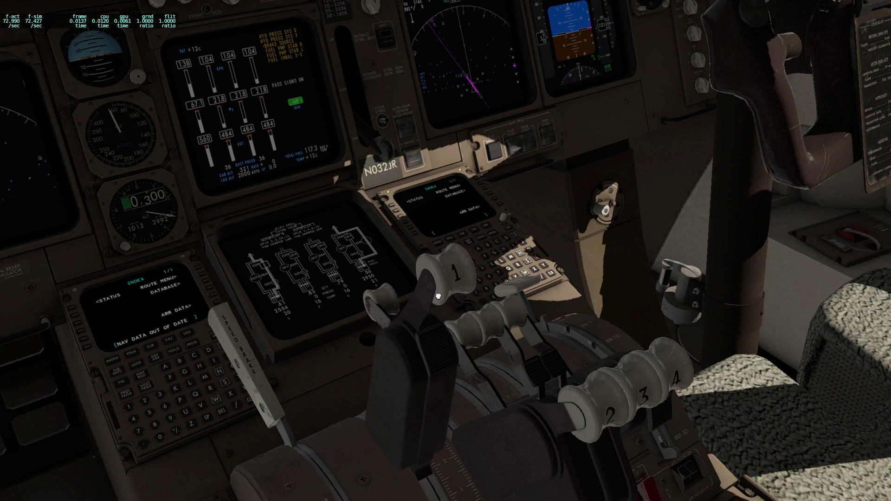
mouse_move(437, 296)
mouse_down()
mouse_move(412, 272)
mouse_move(457, 334)
mouse_move(518, 474)
mouse_up()
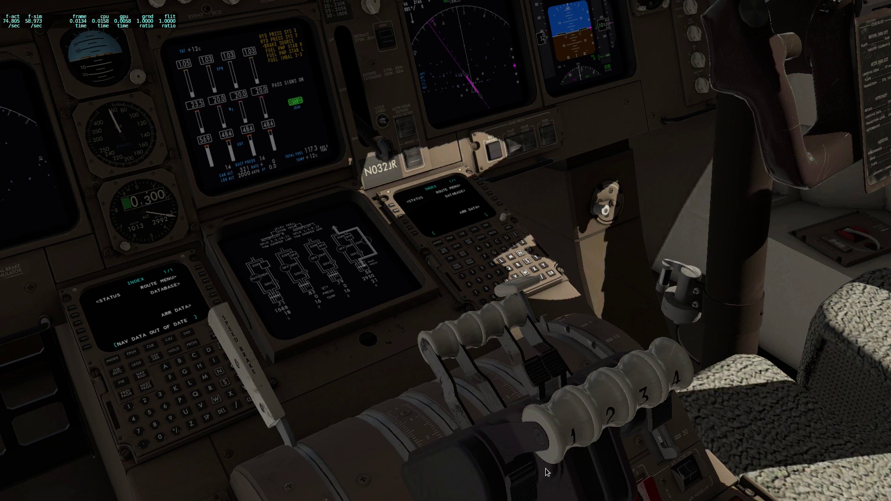
mouse_move(598, 410)
mouse_down()
mouse_move(574, 382)
mouse_move(557, 378)
mouse_move(551, 422)
mouse_up()
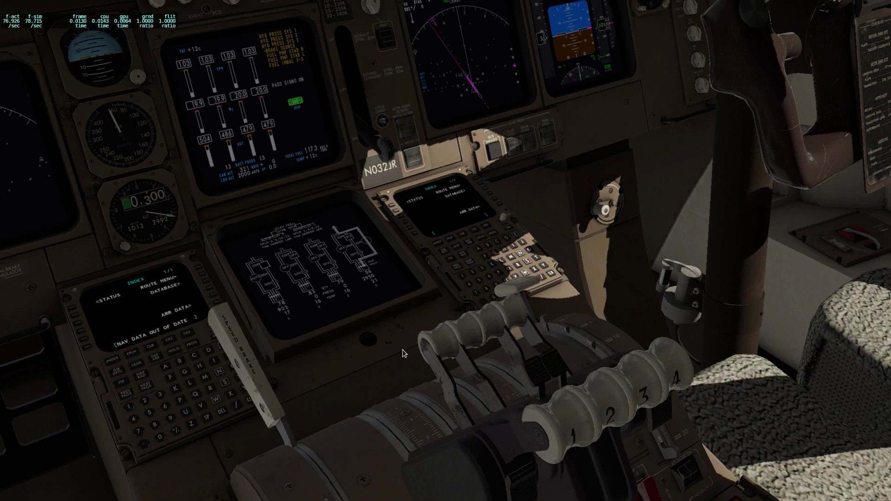
Look up at the overhead panel and set demand pumps 2 and 3 to AUTO
key(ctrl+KP_8)
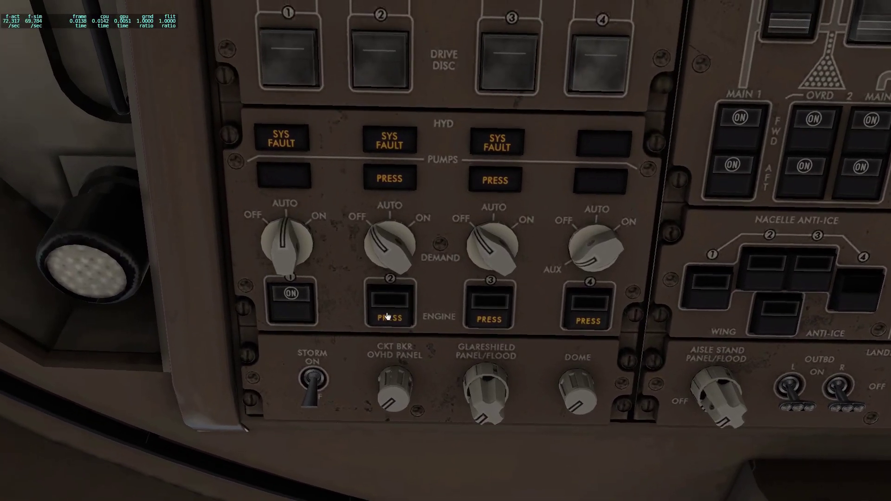
click(400, 243)
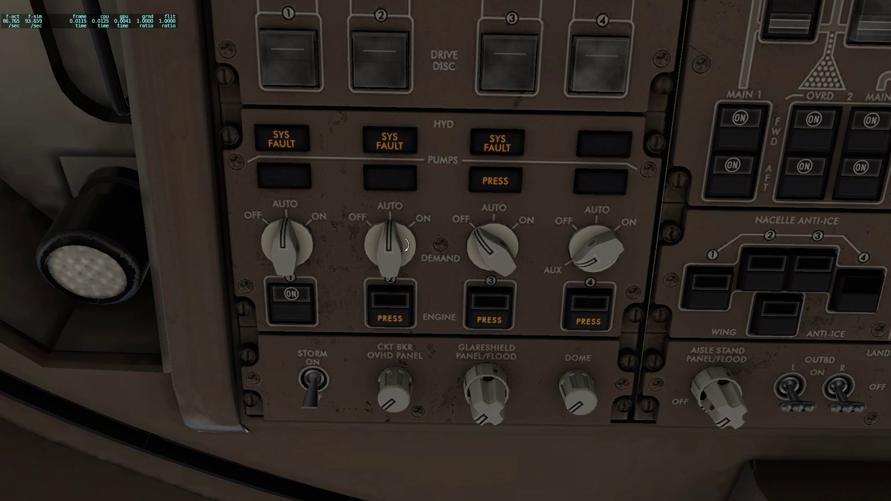
click(502, 243)
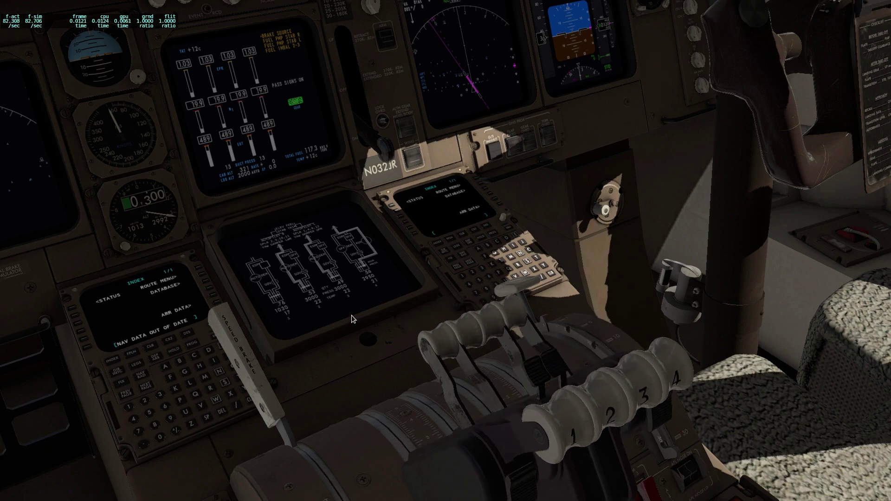
Cycle demand pump 2 OFF and back to AUTO, and demand pump 4 OFF then AUTO
key(KP_8)
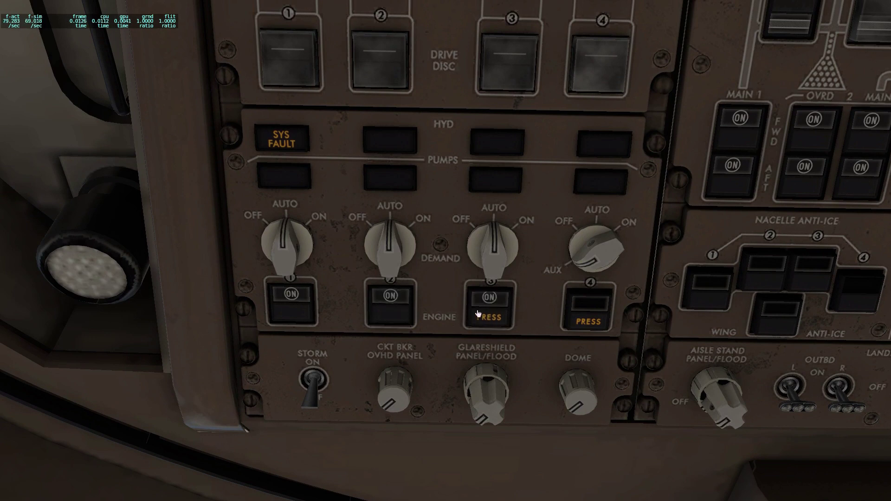
click(382, 250)
click(390, 244)
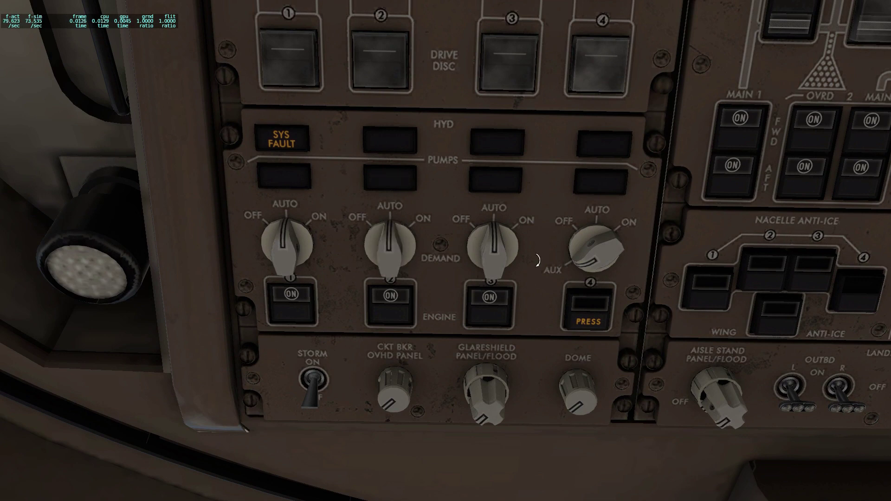
click(616, 255)
click(614, 255)
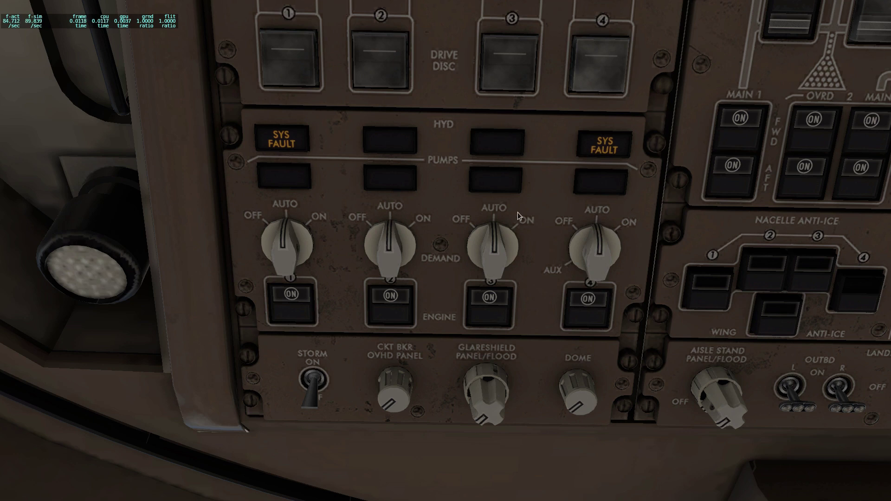
Run the engines up with F2, then pull the thrust levers back with F1
key(KP_2)
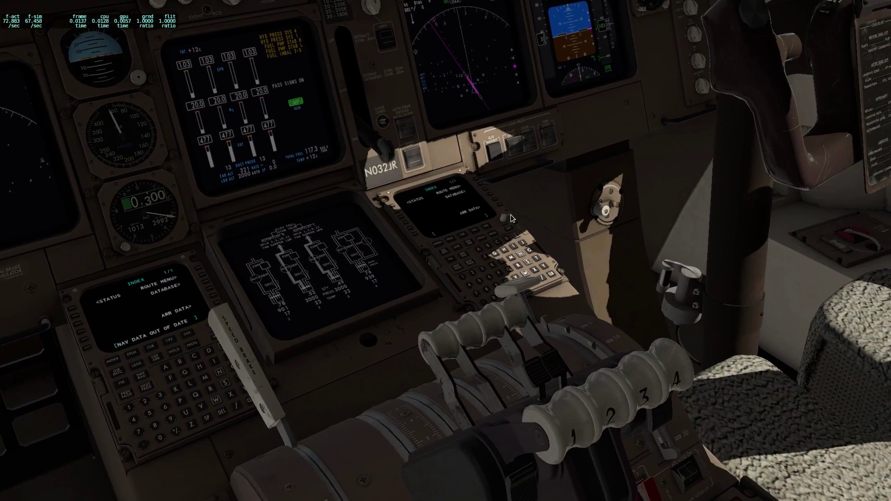
key(F2)
key(F2)
key(F2)
key(F2)
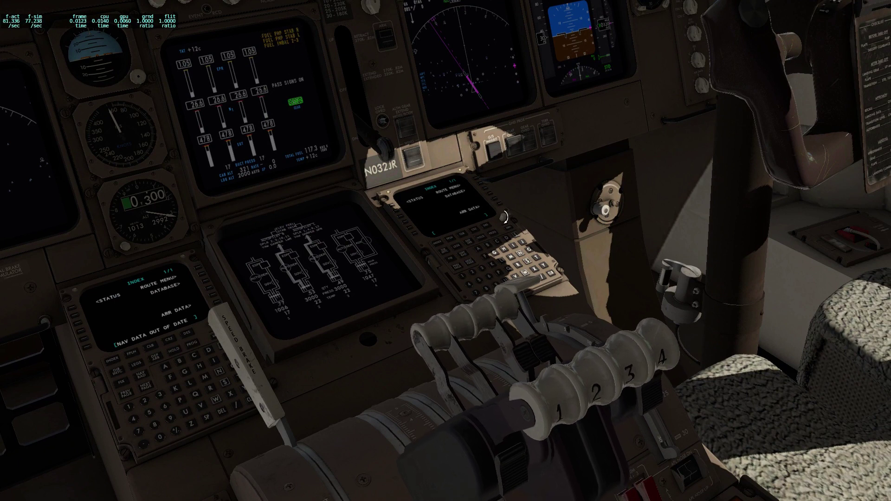
key(F2)
key(F2)
key(F2)
key(F2)
key(F2)
key(F2)
key(F2)
key(F2)
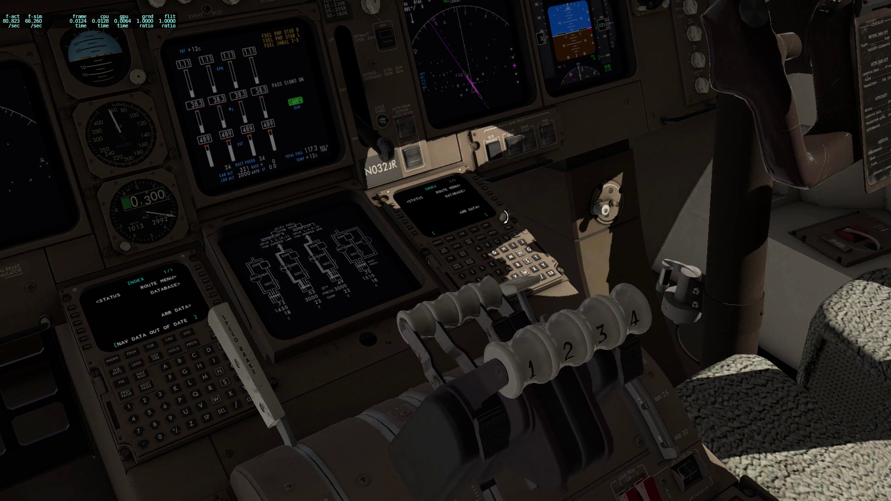
key(F2)
key(F2)
key(F2)
key(F2)
key(F2)
key(F2)
key(F2)
key(F2)
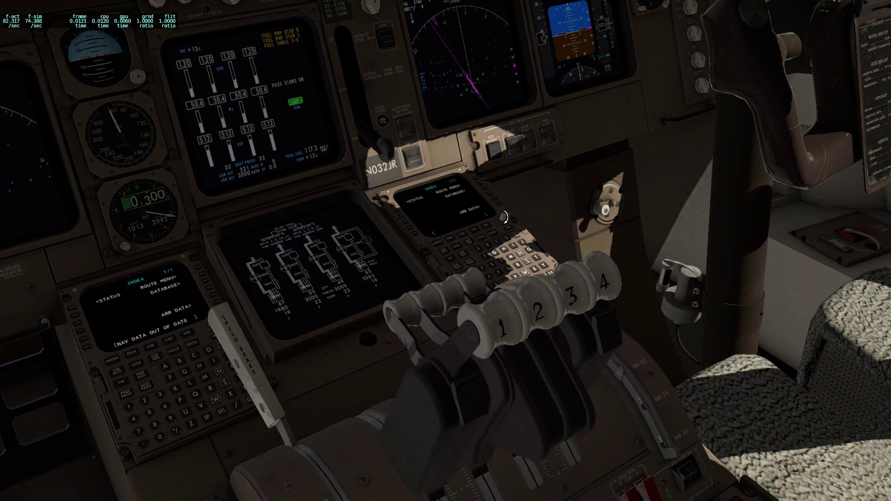
key(F2)
key(F2)
key(F2)
key(F2)
key(F2)
key(F2)
key(F2)
key(F2)
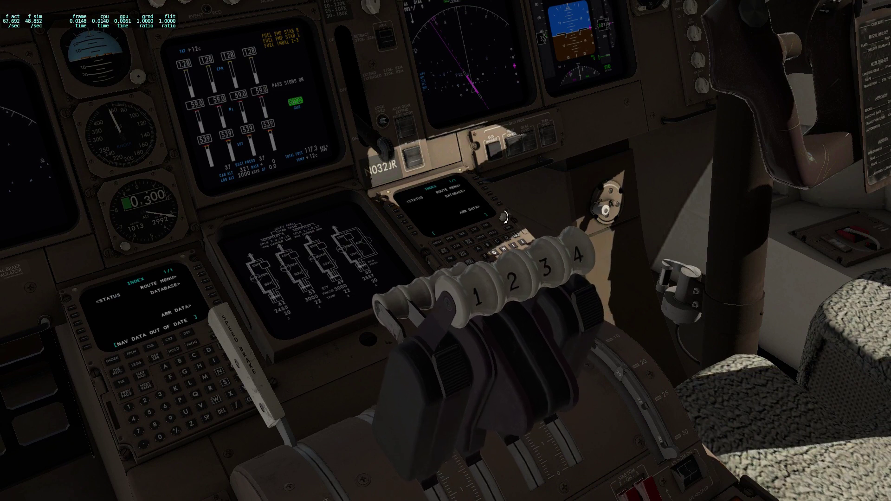
key(F2)
key(F2)
key(F2)
key(F2)
key(F2)
key(F2)
key(F2)
key(F2)
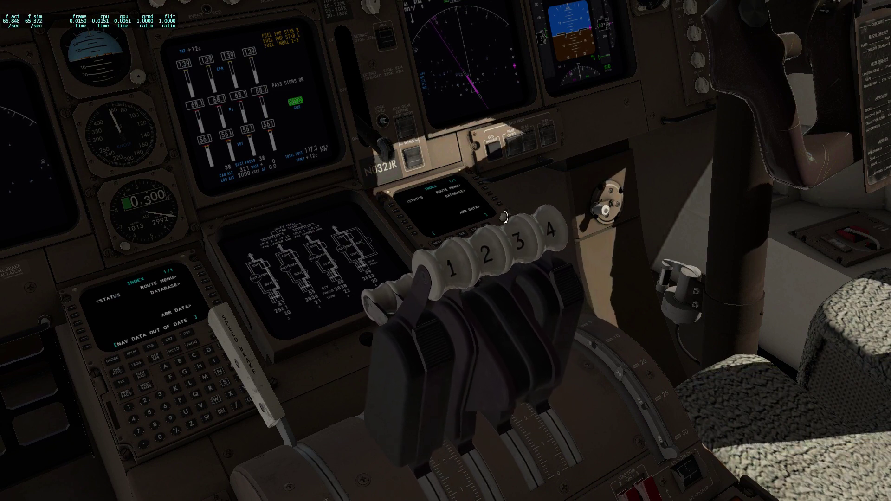
key(F2)
key(F2)
key(F2)
key(F2)
key(F1)
key(F1)
key(F1)
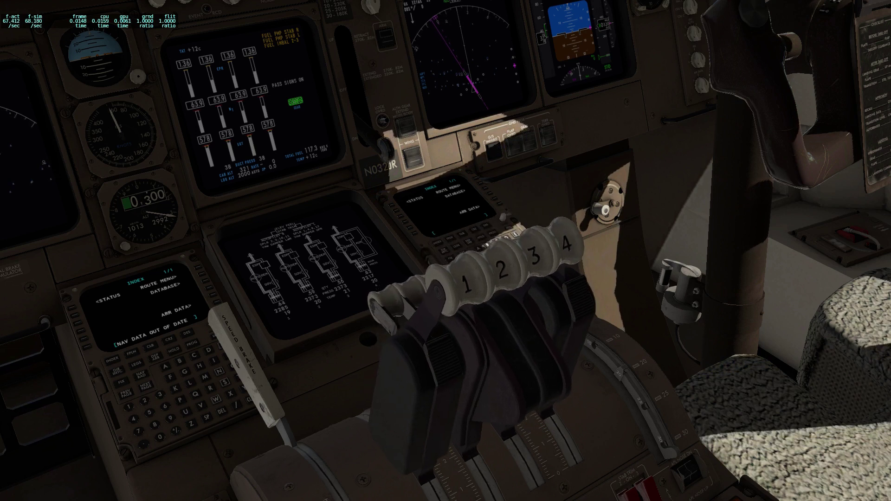
key(F1)
key(F1)
key(F1)
key(F1)
key(F1)
key(F1)
key(F1)
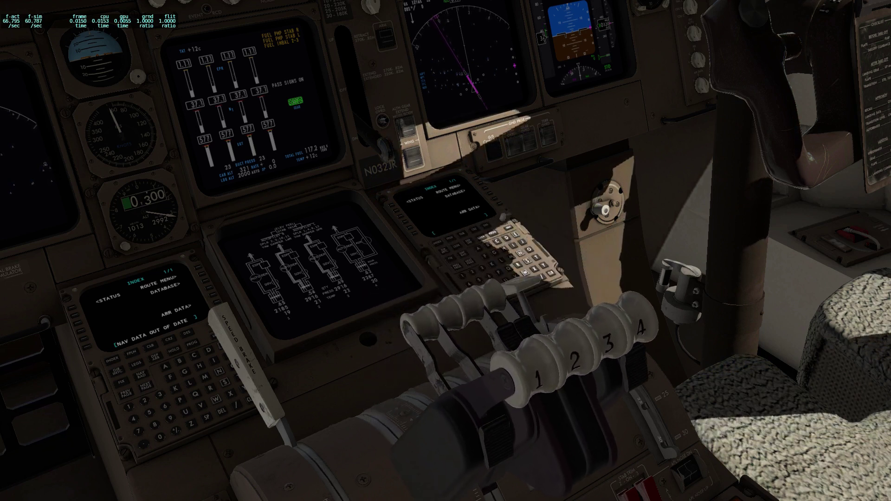
key(F1)
key(F1)
key(F1)
key(F1)
key(F1)
key(F1)
key(F1)
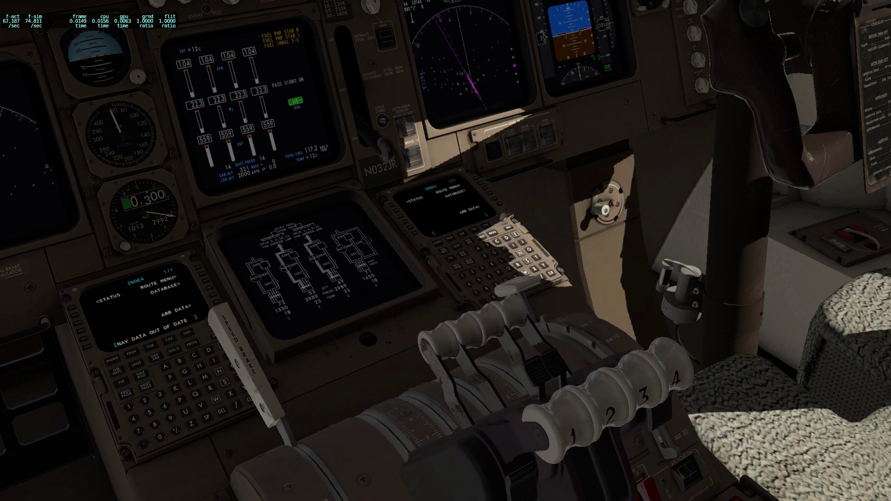
Pull thrust lever 2 back to idle and switch demand pumps 1, 2 and 3 ON
mouse_move(613, 389)
mouse_down()
mouse_move(468, 292)
mouse_move(541, 421)
mouse_move(449, 389)
mouse_up()
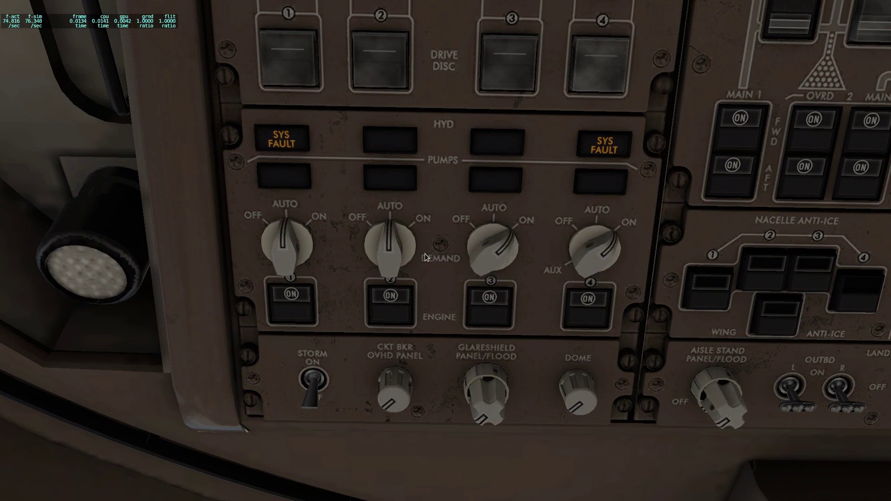
click(394, 251)
click(304, 244)
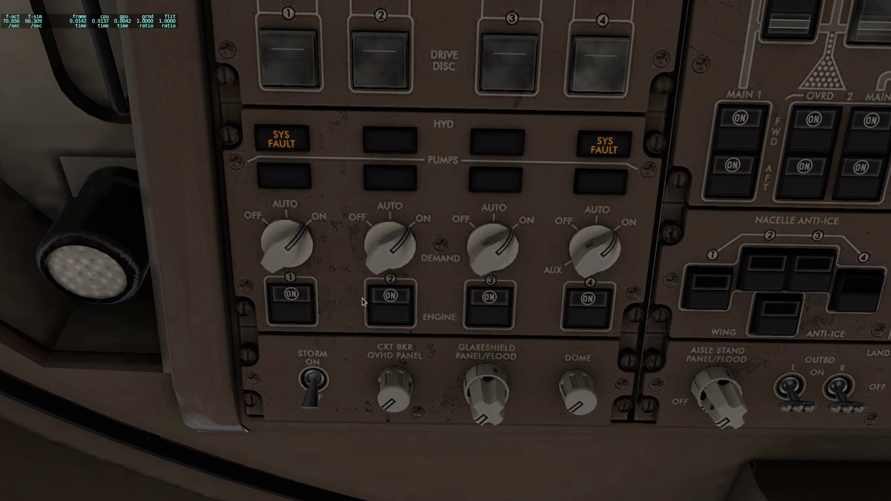
Bring the pedestal into view and advance the thrust levers with F2 to raise engine power
key(ctrl+KP_1)
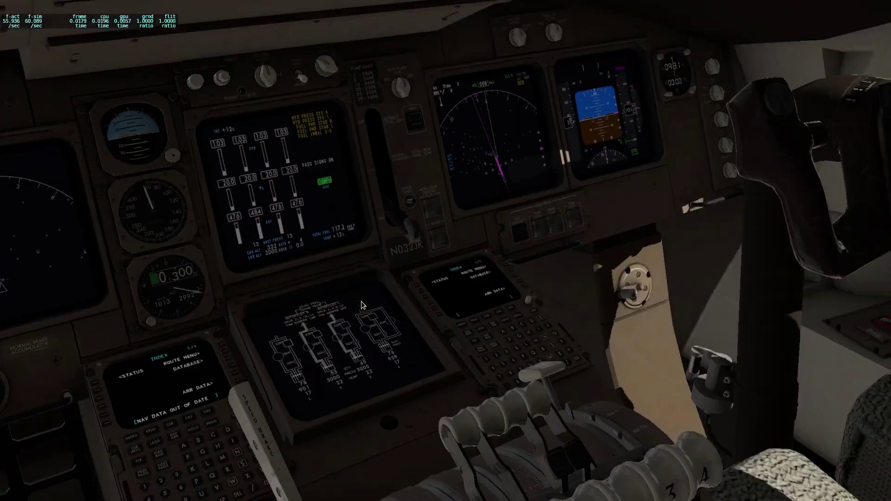
key(F2)
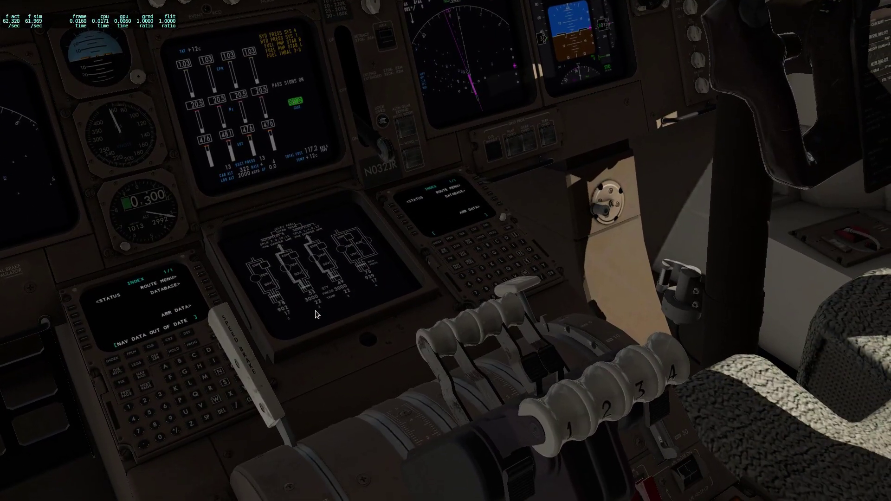
key(F2)
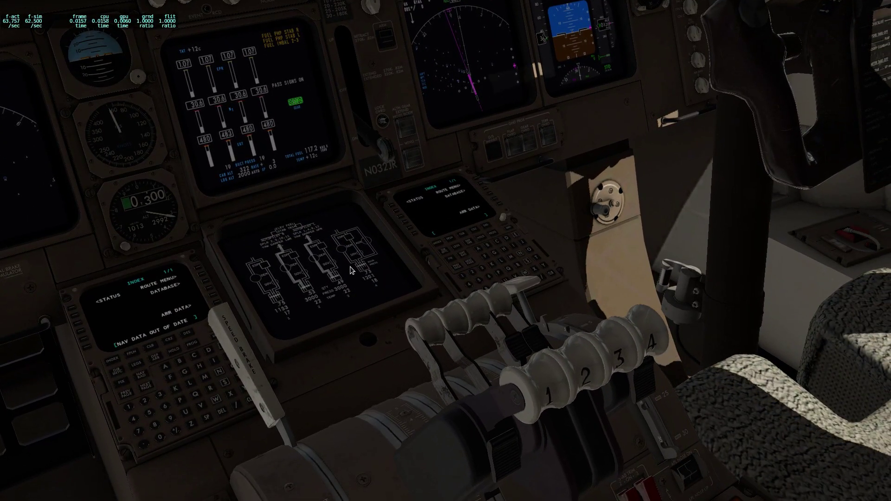
key(F2)
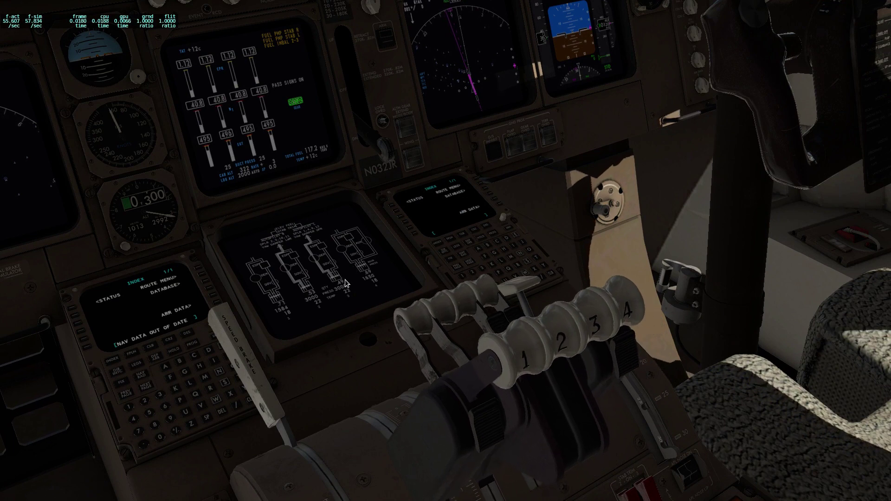
key(F2)
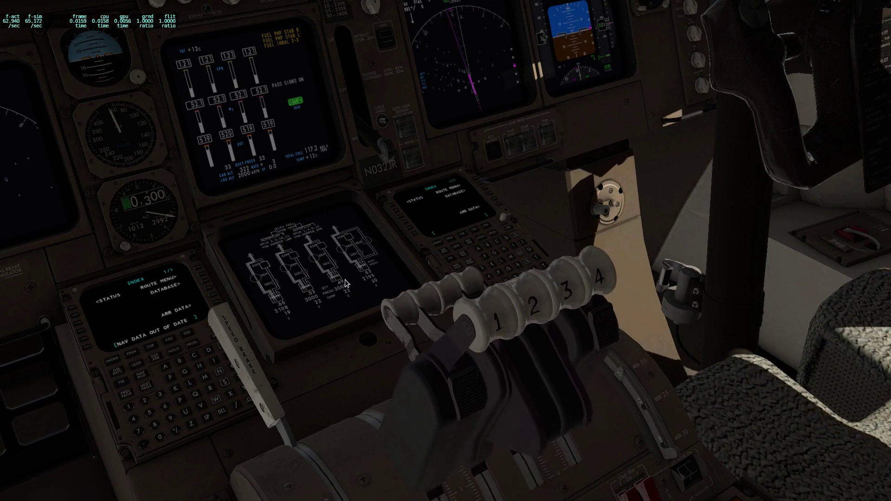
key(F2)
key(F2)
key(F2)
key(F2)
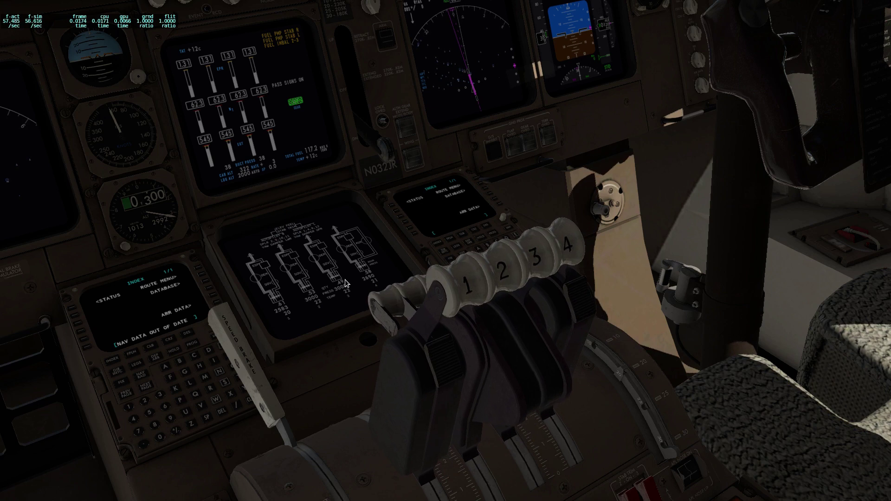
key(F2)
key(F2)
key(F2)
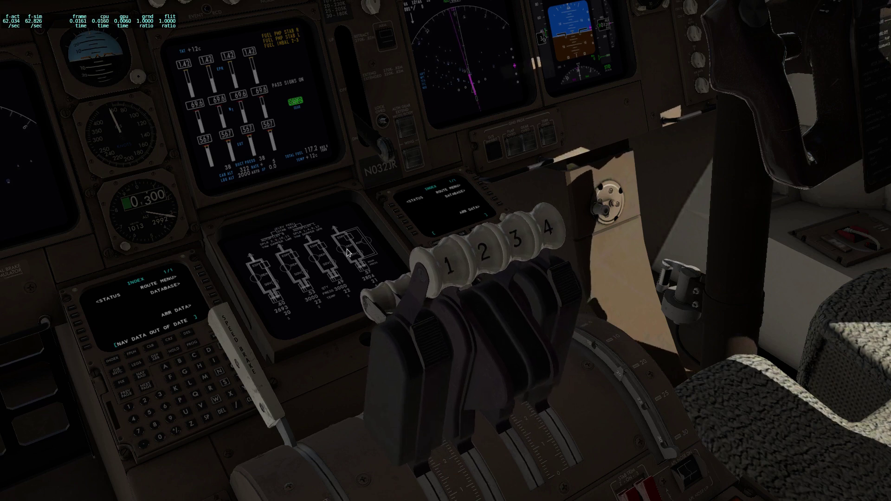
Retard the thrust levers with F1 and tilt the view up to the overhead panel
key(F1)
key(F1)
key(F1)
key(F1)
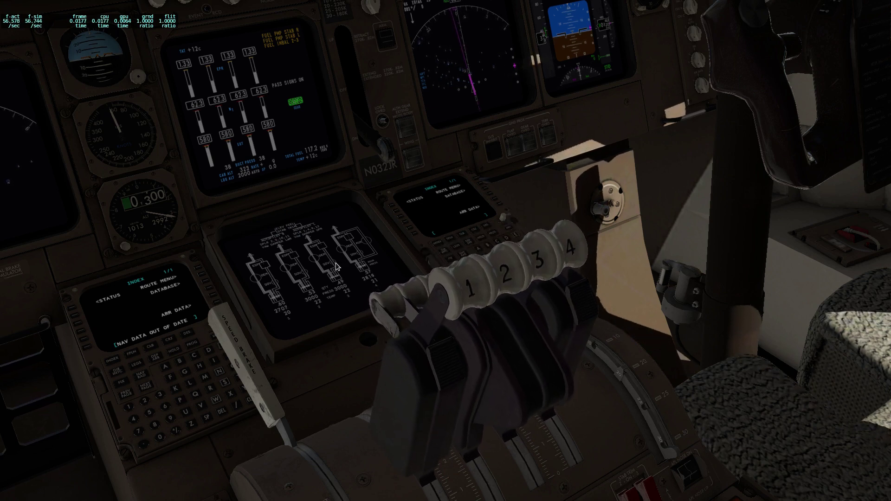
key(F1)
key(F1)
key(F1)
key(F1)
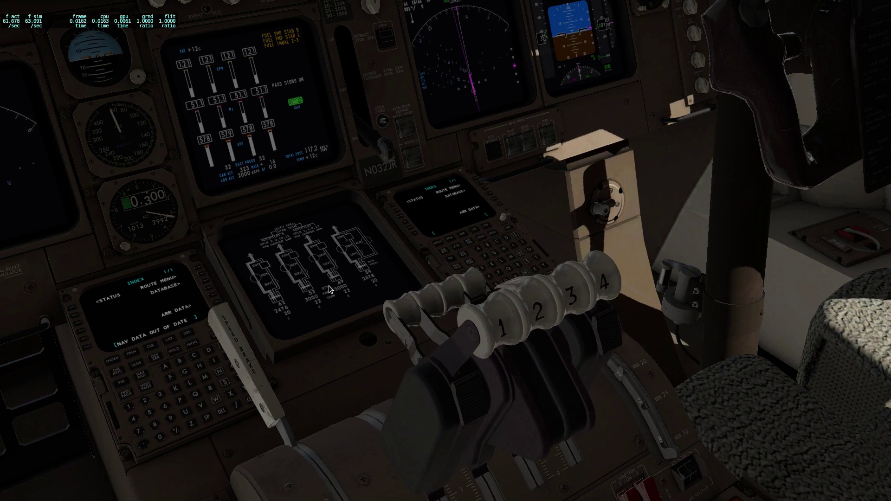
key(F1)
key(F1)
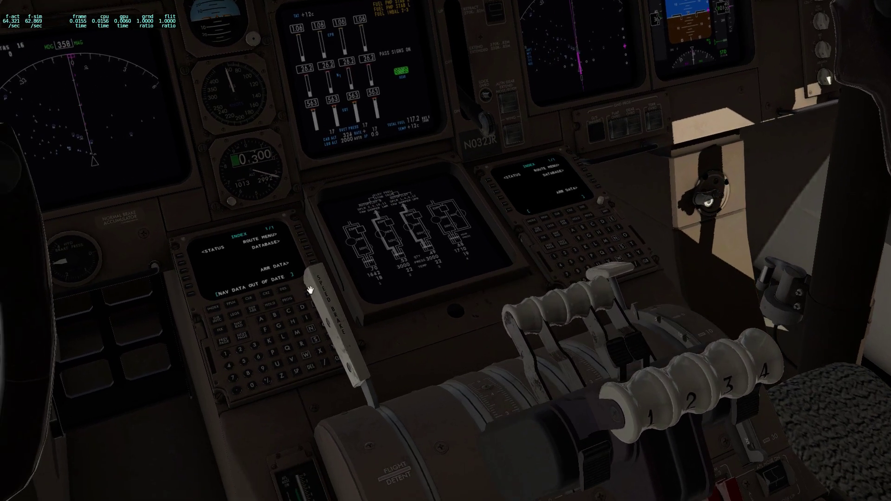
mouse_move(294, 304)
mouse_down()
mouse_move(258, 173)
mouse_move(304, 303)
mouse_up()
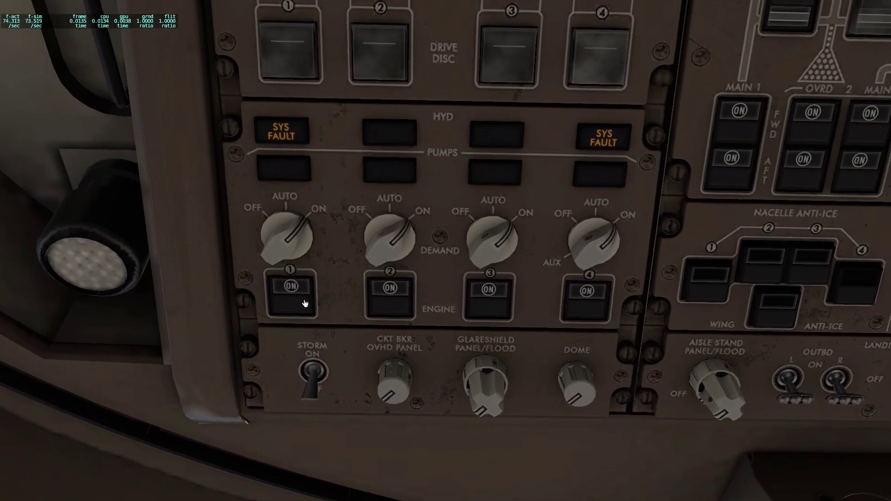
Turn demand pumps 1 through 4 OFF, then glance down at the pedestal and back up
click(286, 242)
click(379, 240)
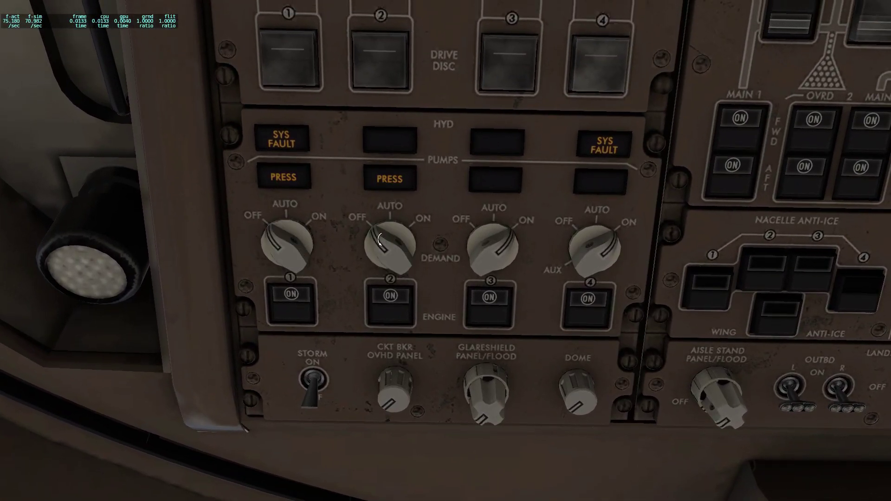
click(467, 241)
click(578, 243)
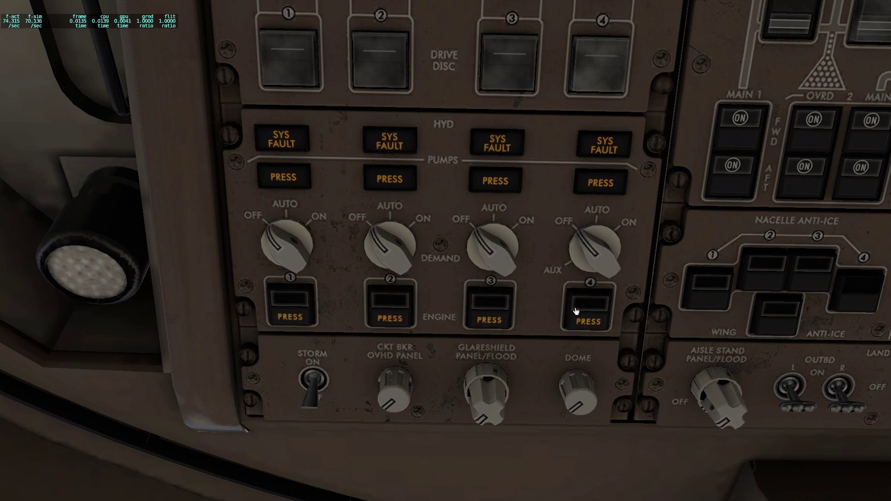
key(KP_2)
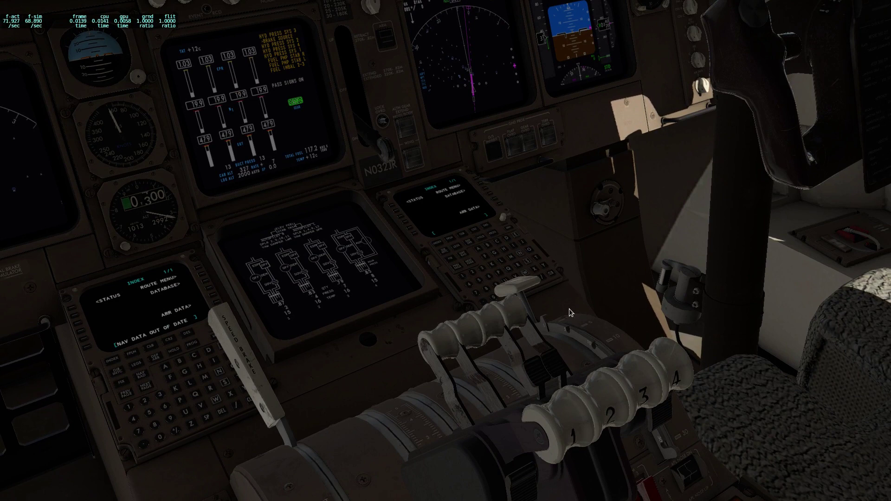
key(KP_8)
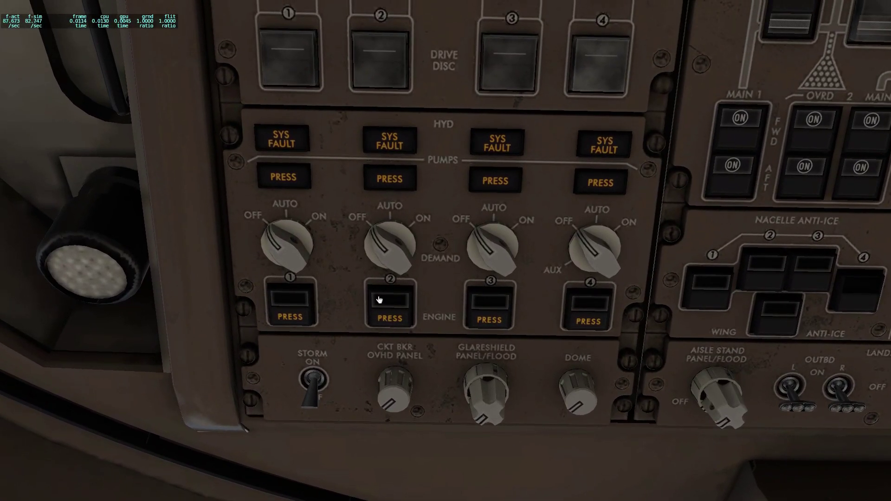